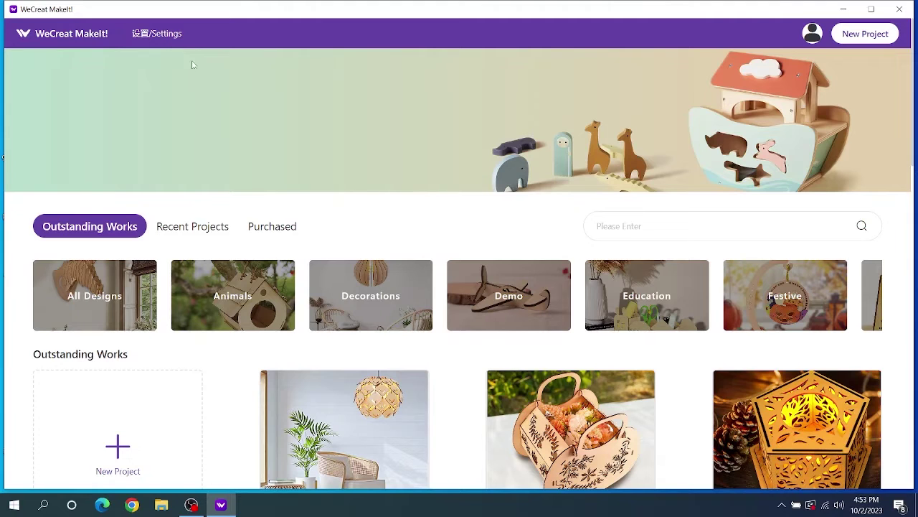
# Open the general Settings dialog and inspect the first Backlash value.
pyautogui.scroll(-4, 304, 122)
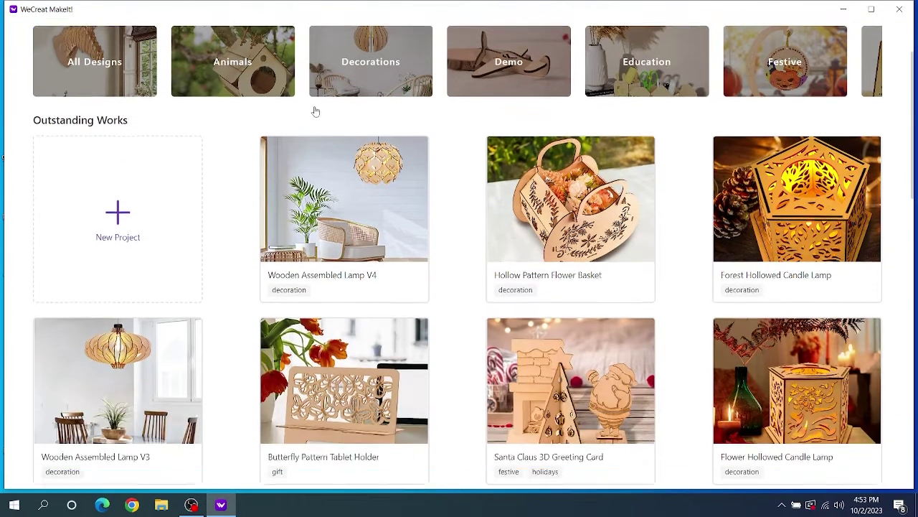
pyautogui.moveTo(382, 174)
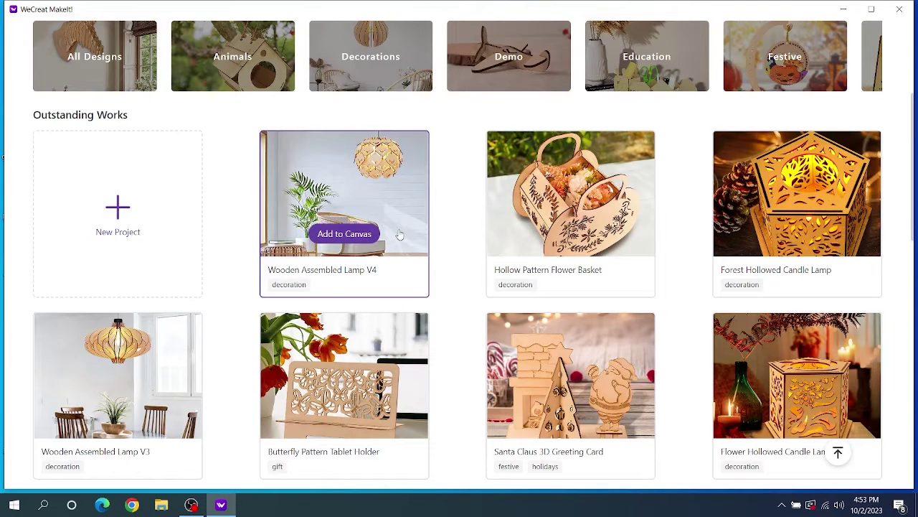
pyautogui.scroll(3, 194, 238)
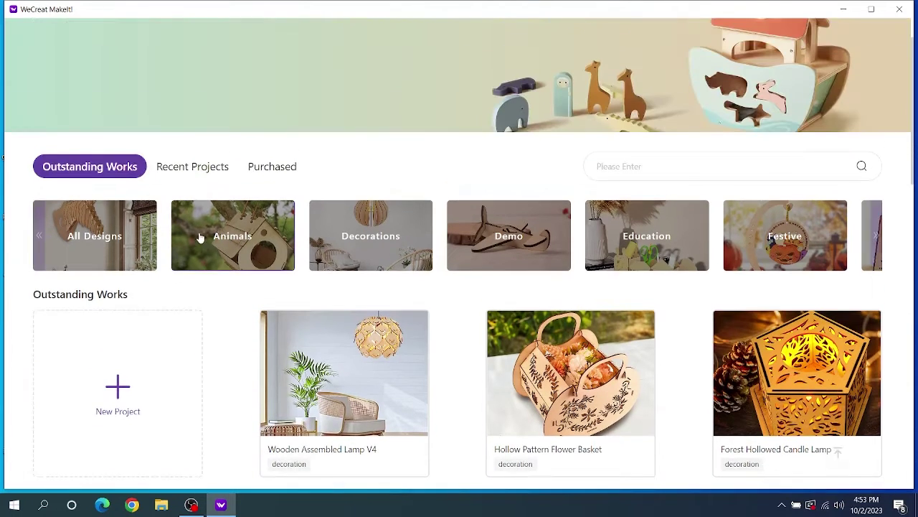
pyautogui.scroll(1, 208, 236)
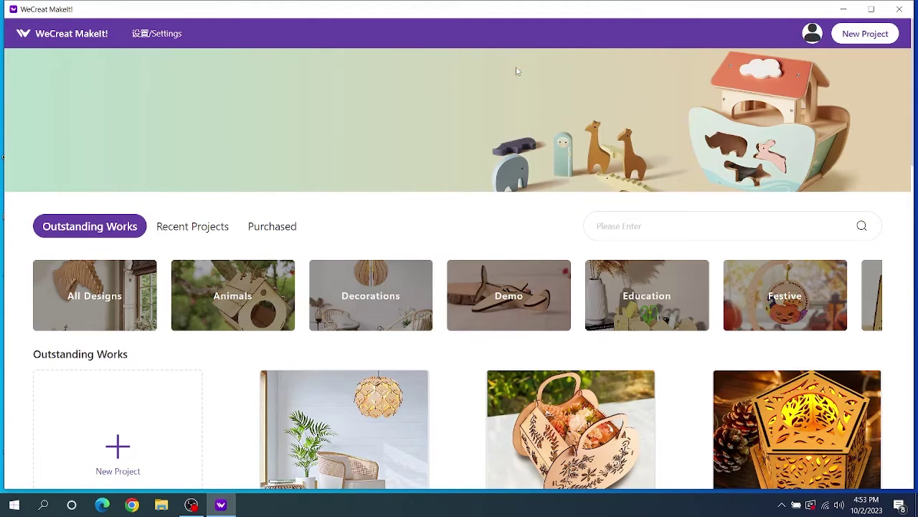
pyautogui.click(159, 35)
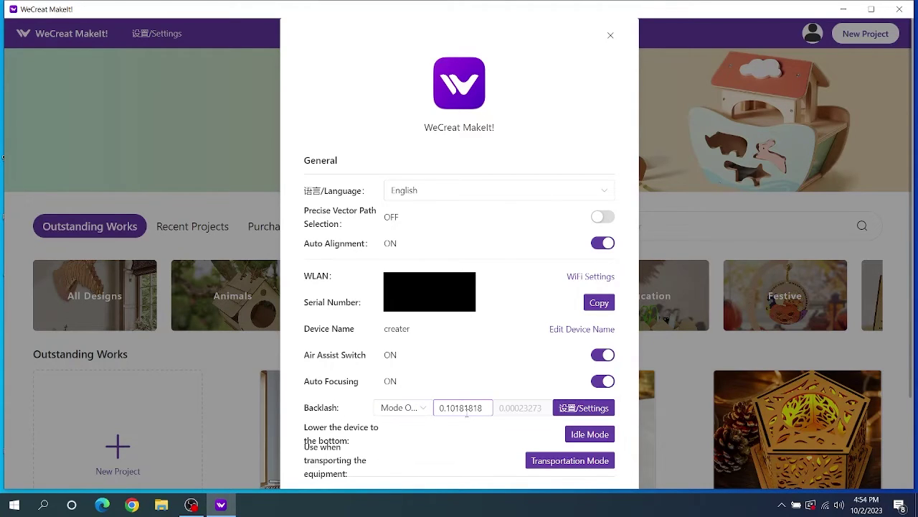
pyautogui.click(445, 409)
# Scroll the settings to check firmware version 1.9.13 and software version 0.0.5-rc.
pyautogui.scroll(-2, 500, 400)
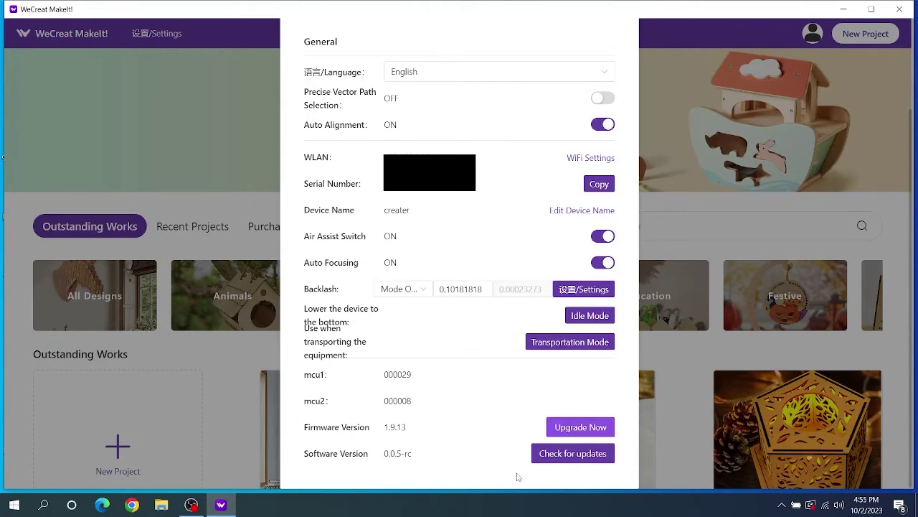
pyautogui.scroll(3, 490, 391)
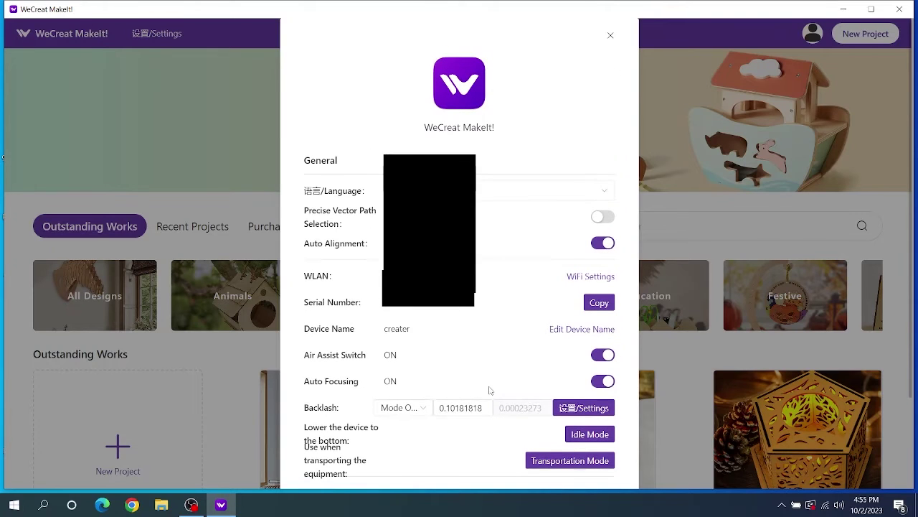
# Close settings, start a new Untitled project, and list the available machines.
pyautogui.click(610, 37)
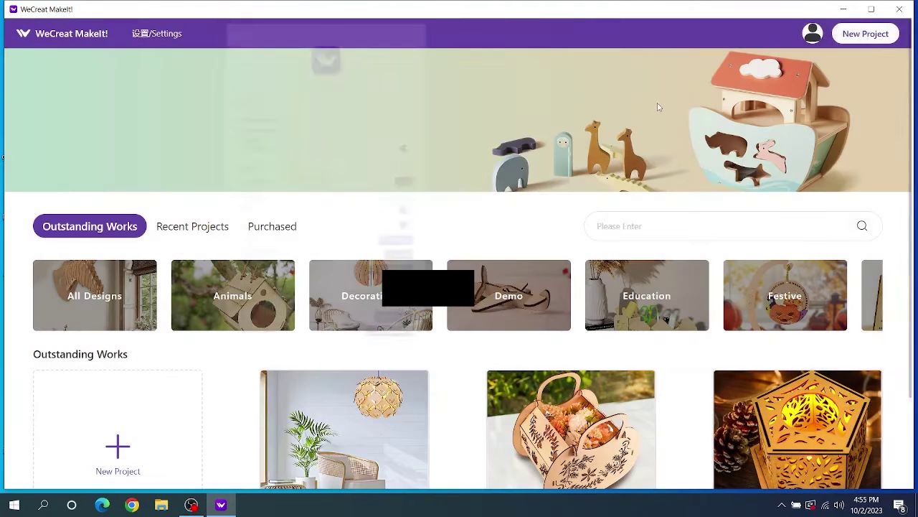
pyautogui.click(865, 34)
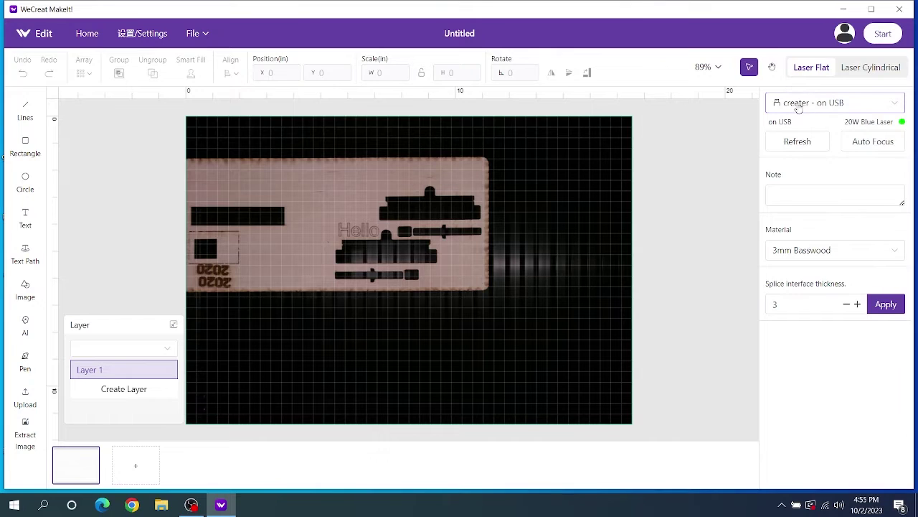
pyautogui.click(899, 107)
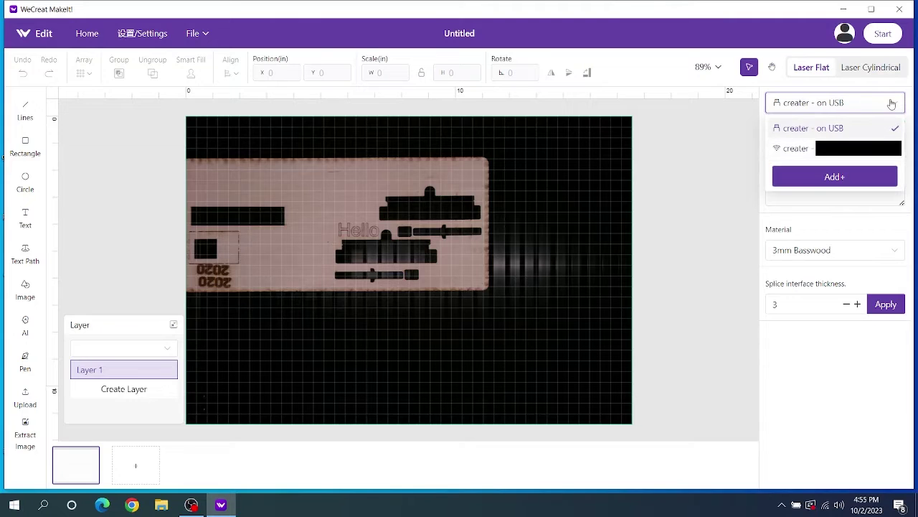
# Keep 'creater - on USB' selected as the connected machine.
pyautogui.click(771, 127)
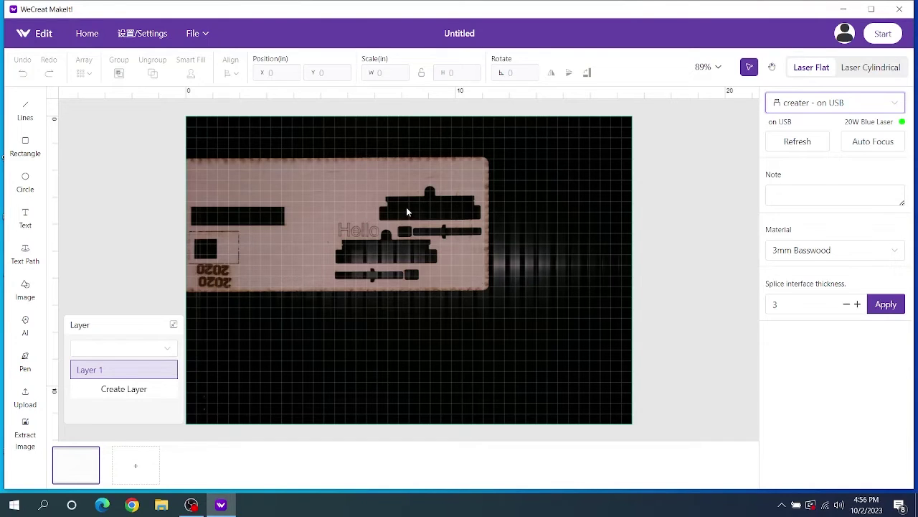
# Refresh the bed camera image, auto focus the laser, and keep 3mm Basswood as material.
pyautogui.click(804, 144)
pyautogui.click(797, 141)
pyautogui.click(875, 143)
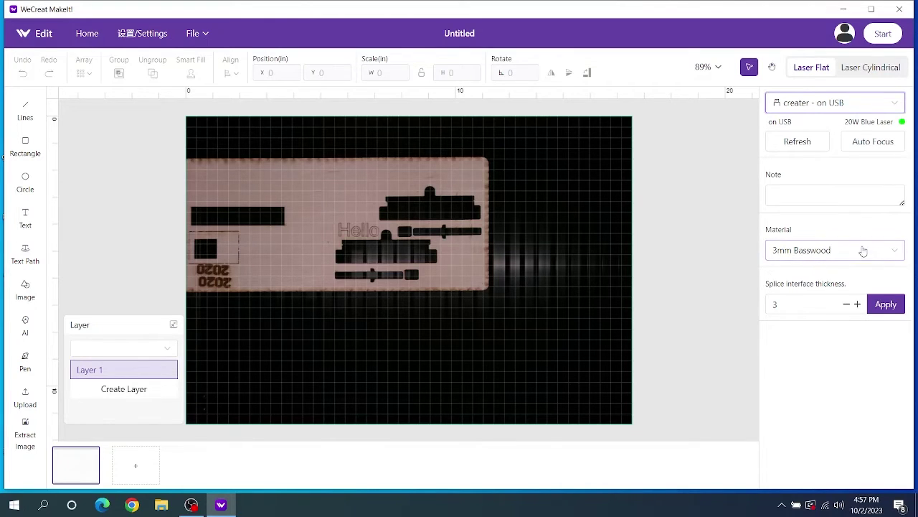
pyautogui.click(893, 252)
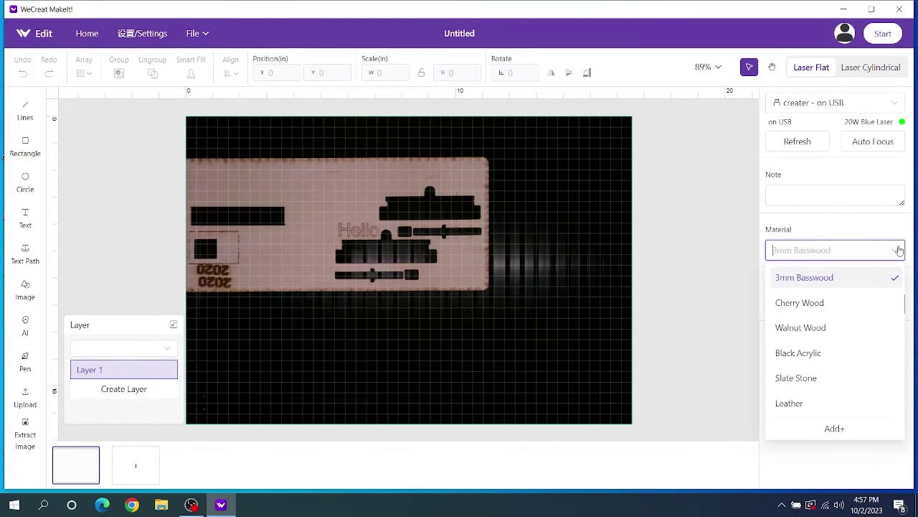
pyautogui.click(867, 235)
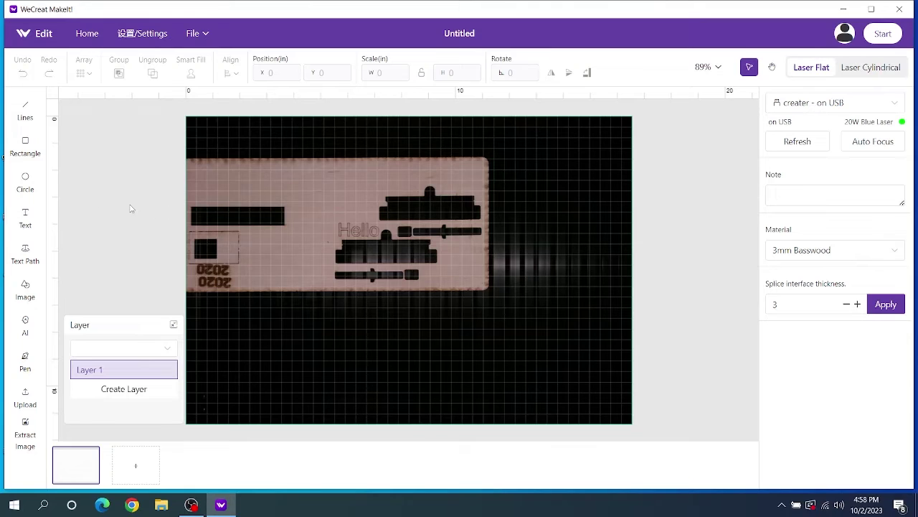
# Add an Arial 40 'Hello' text and place it on the board at 3.571, 1.859 in.
pyautogui.click(27, 217)
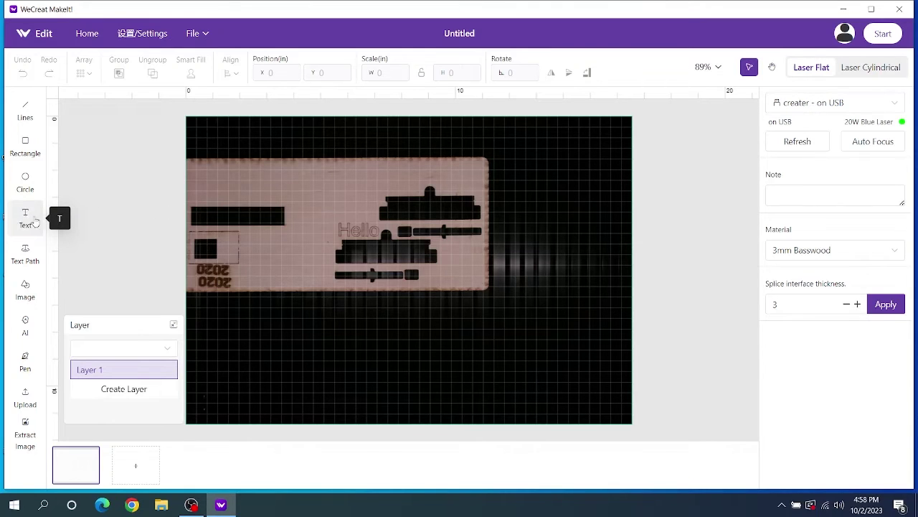
pyautogui.click(285, 187)
pyautogui.moveTo(333, 207); pyautogui.dragTo(301, 192)
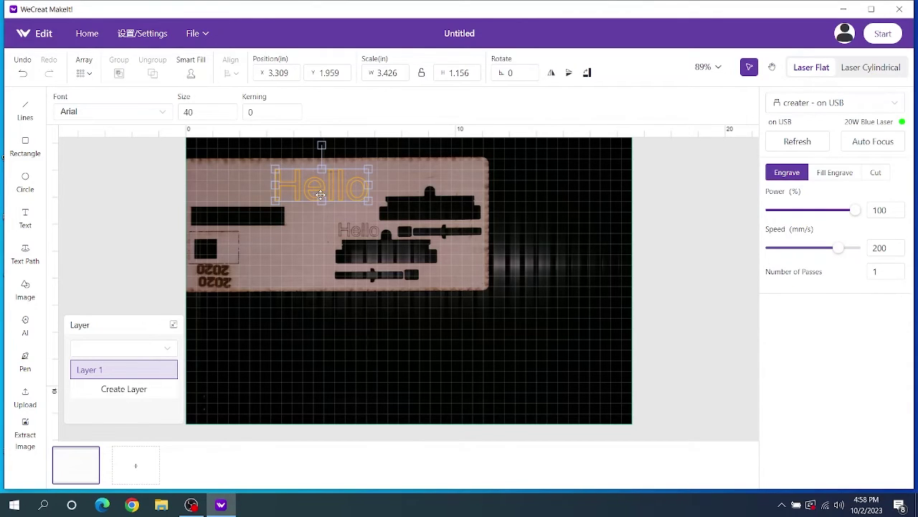
pyautogui.scroll(3, 323, 184)
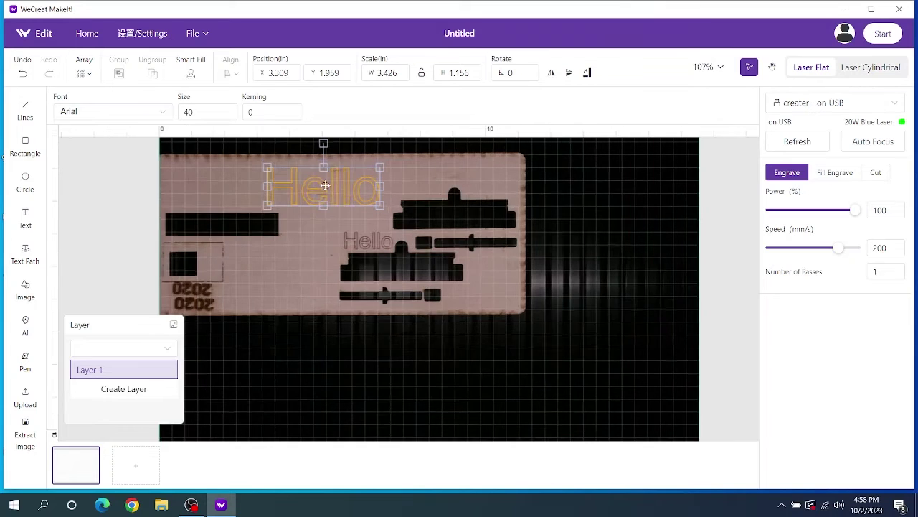
pyautogui.scroll(1, 328, 185)
pyautogui.moveTo(353, 200); pyautogui.dragTo(365, 196)
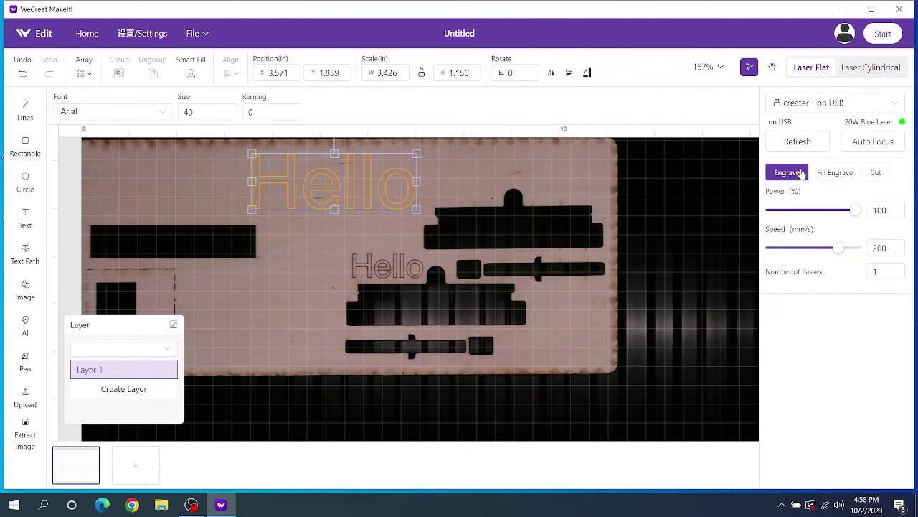
# Set the Hello text to Fill Engrave after briefly trying Cut.
pyautogui.click(834, 173)
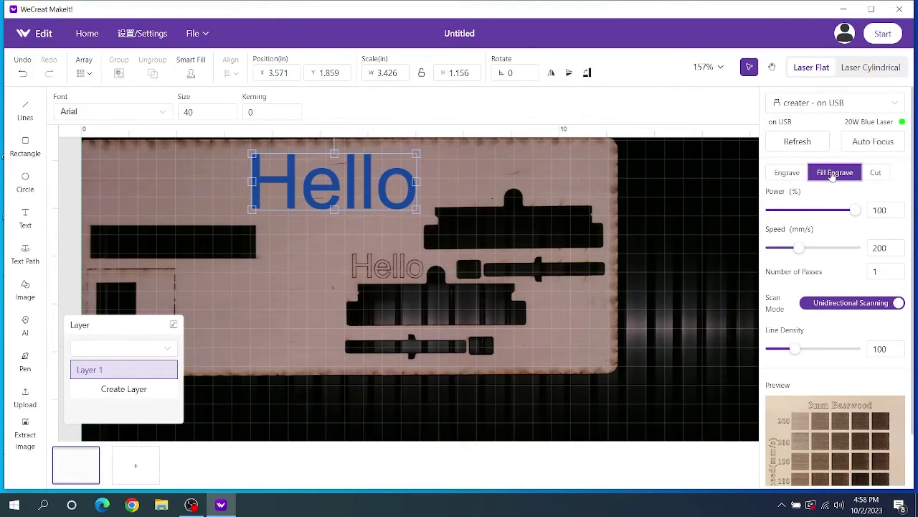
pyautogui.click(881, 179)
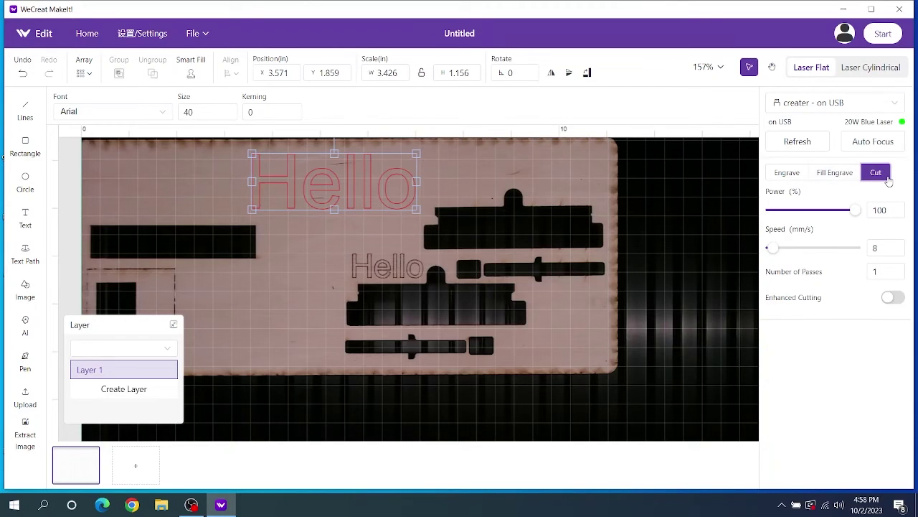
pyautogui.click(824, 180)
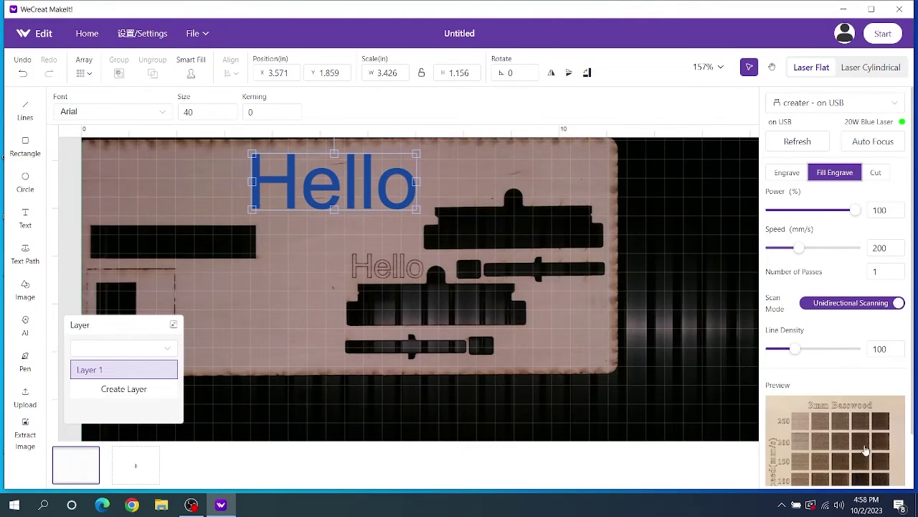
pyautogui.scroll(-1, 843, 430)
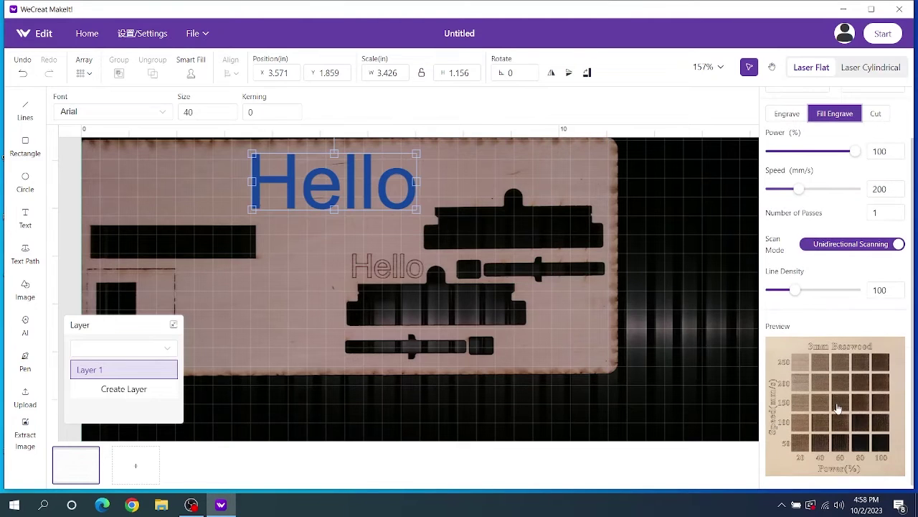
# Pick power 40% and speed 150 mm/s from the 3mm Basswood preview chart.
pyautogui.click(837, 408)
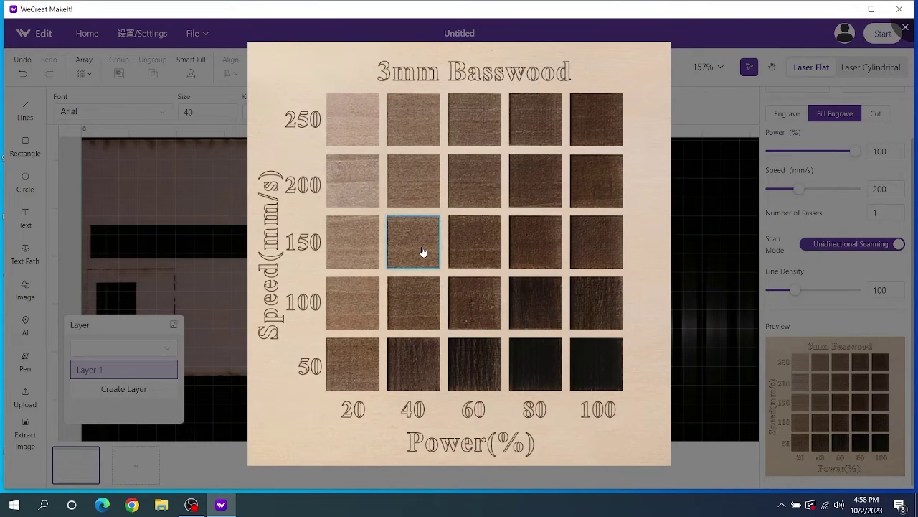
pyautogui.click(423, 251)
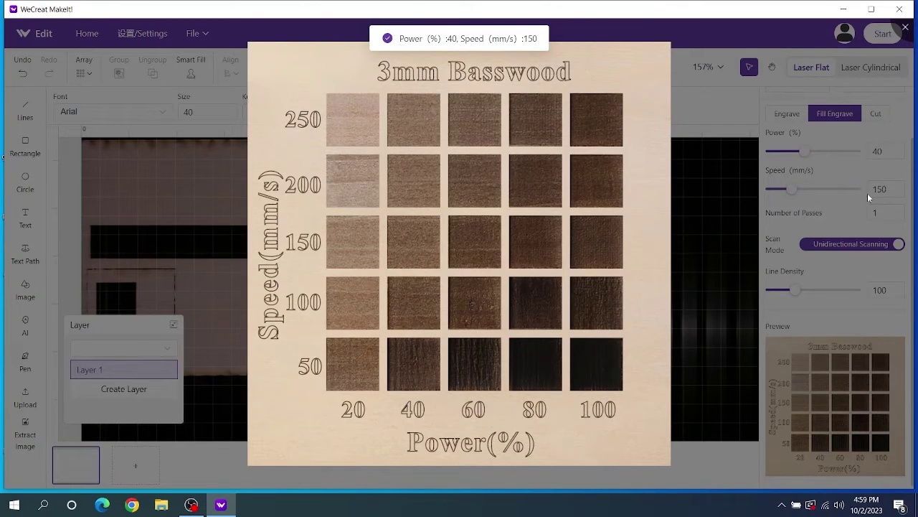
pyautogui.click(724, 246)
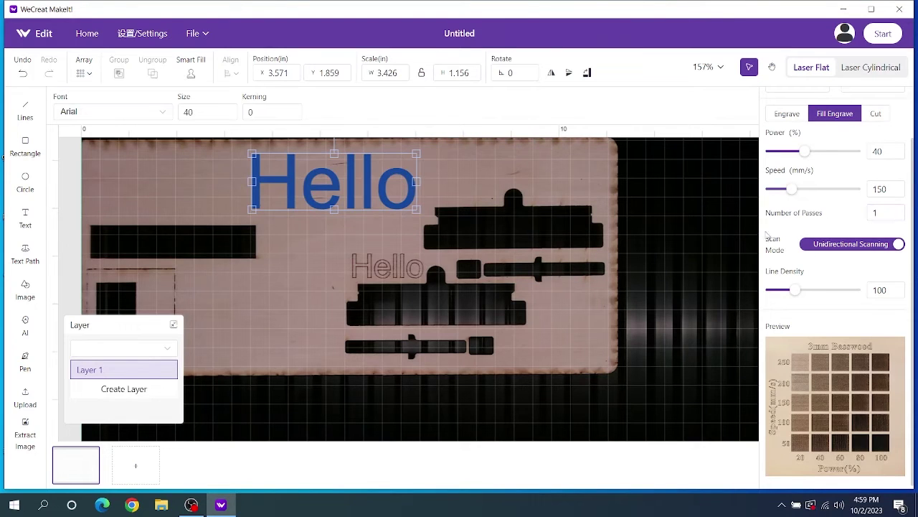
# Turn on Bidirectional Scanning for the Hello fill engrave.
pyautogui.click(854, 250)
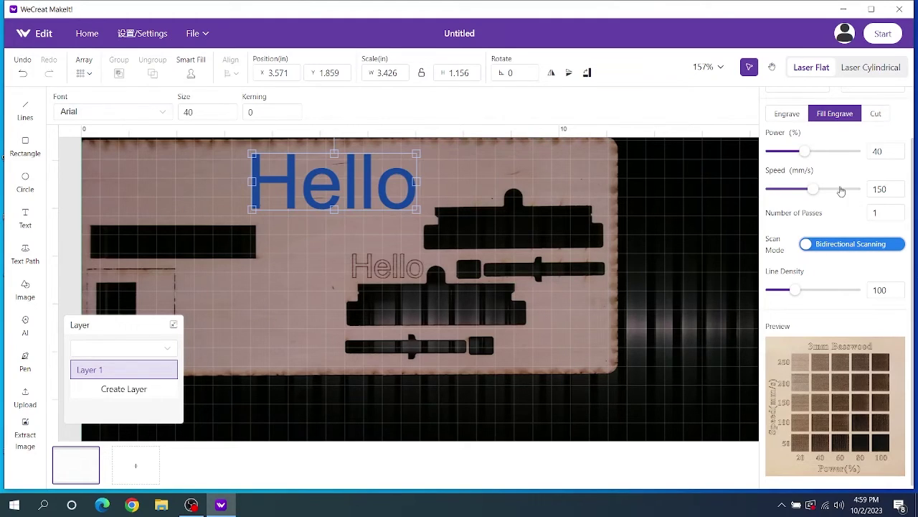
pyautogui.click(856, 242)
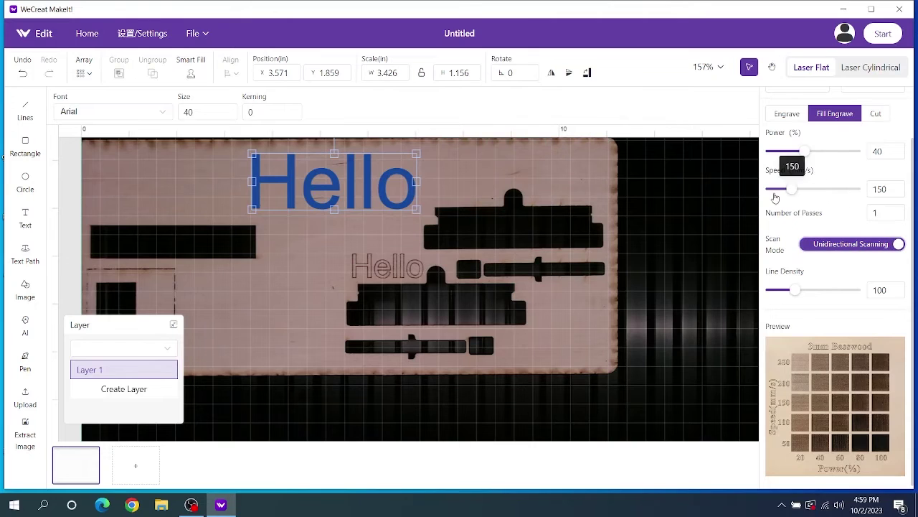
pyautogui.click(856, 244)
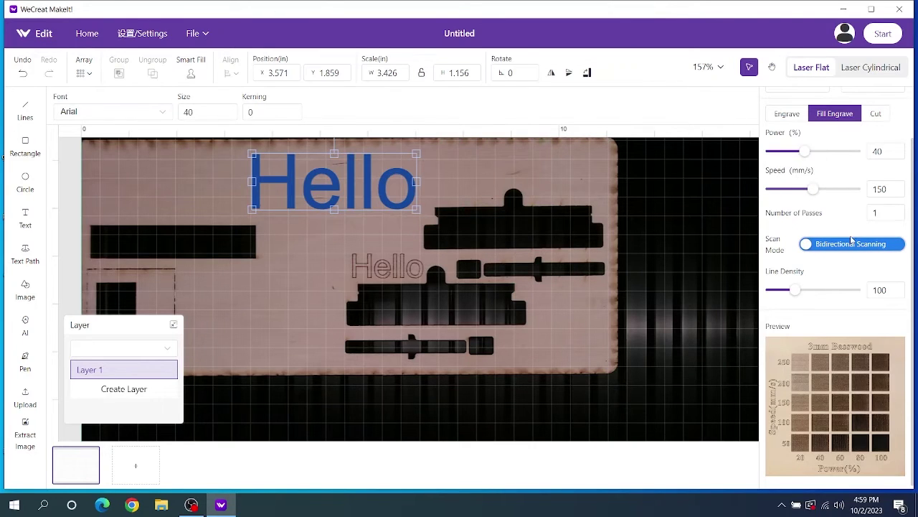
pyautogui.click(852, 247)
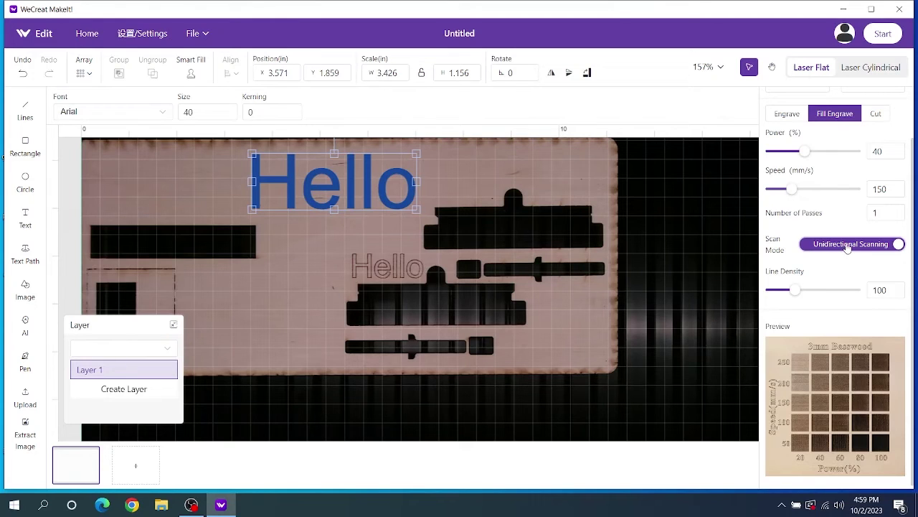
pyautogui.click(848, 246)
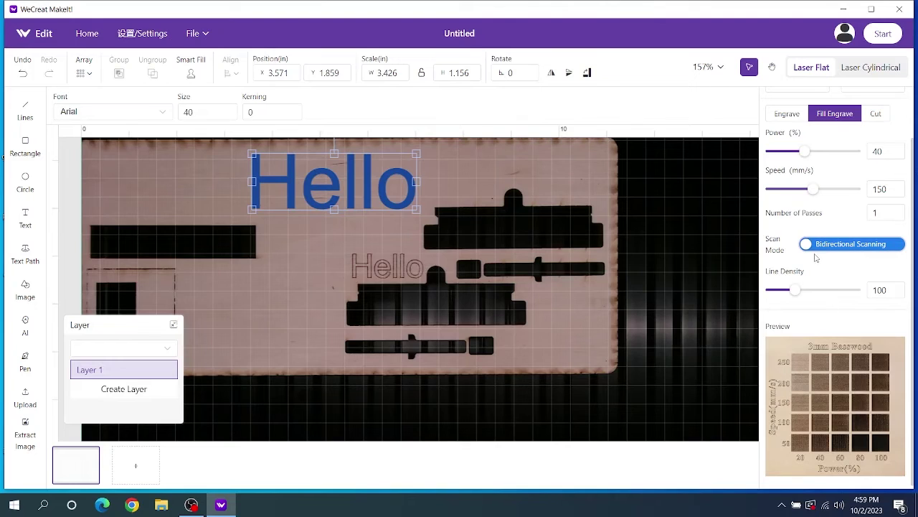
pyautogui.moveTo(830, 292)
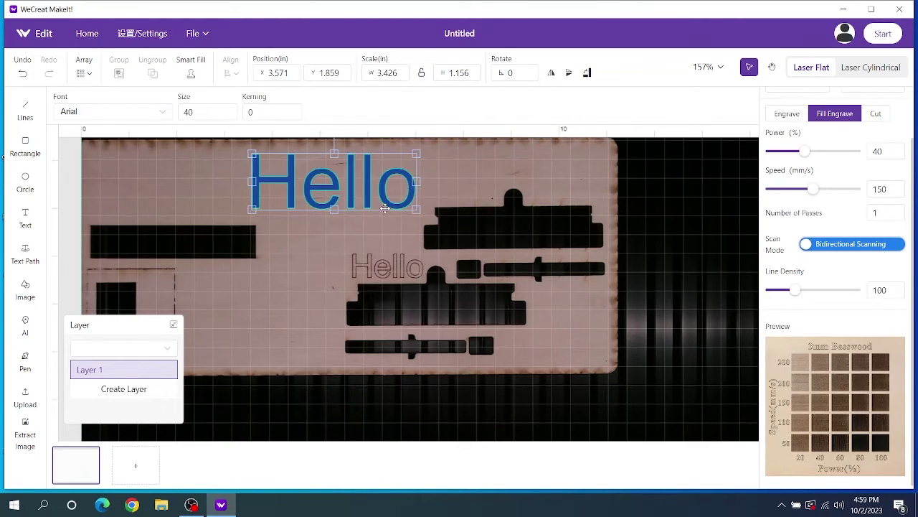
# Import the AI-generated panda image onto the canvas.
pyautogui.click(297, 259)
pyautogui.click(25, 324)
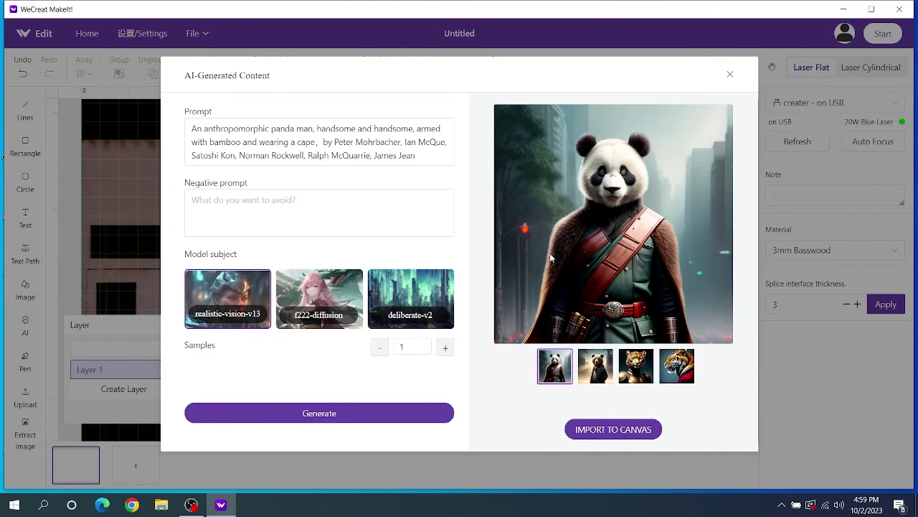
pyautogui.click(611, 430)
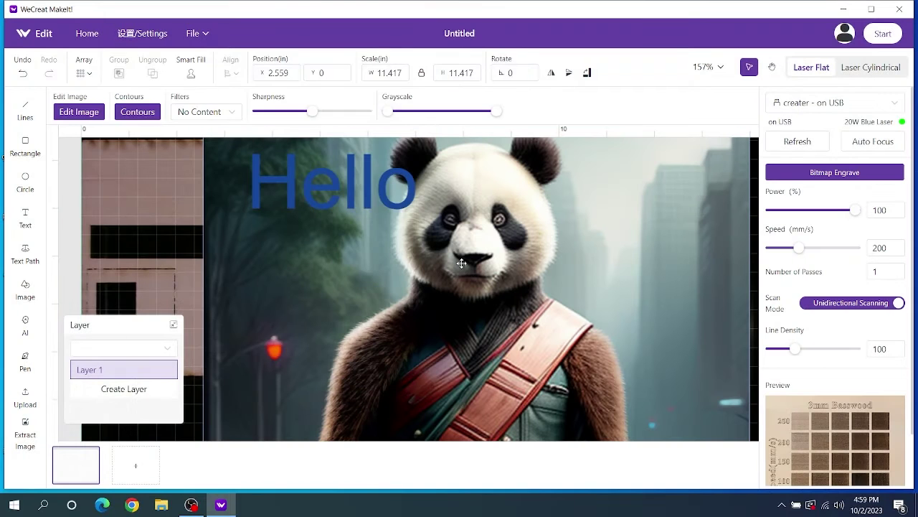
# Shrink the panda to 1.954 in and place it at 2.977, 4.417 in beside Hello.
pyautogui.moveTo(582, 226); pyautogui.dragTo(450, 244)
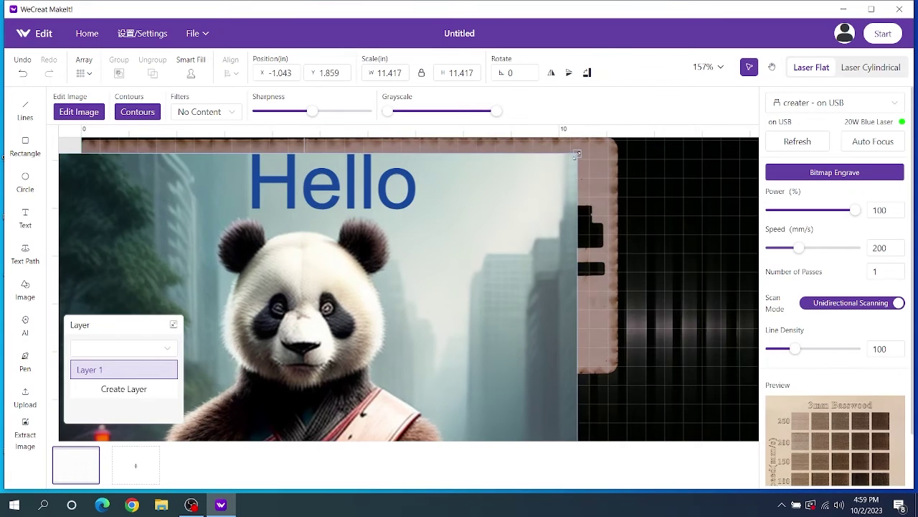
pyautogui.moveTo(578, 143); pyautogui.dragTo(307, 316)
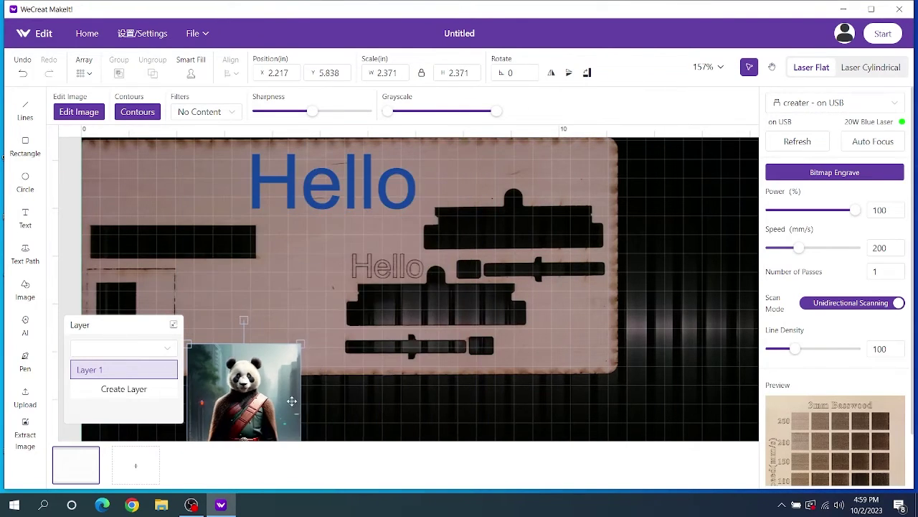
pyautogui.moveTo(272, 358); pyautogui.dragTo(307, 302)
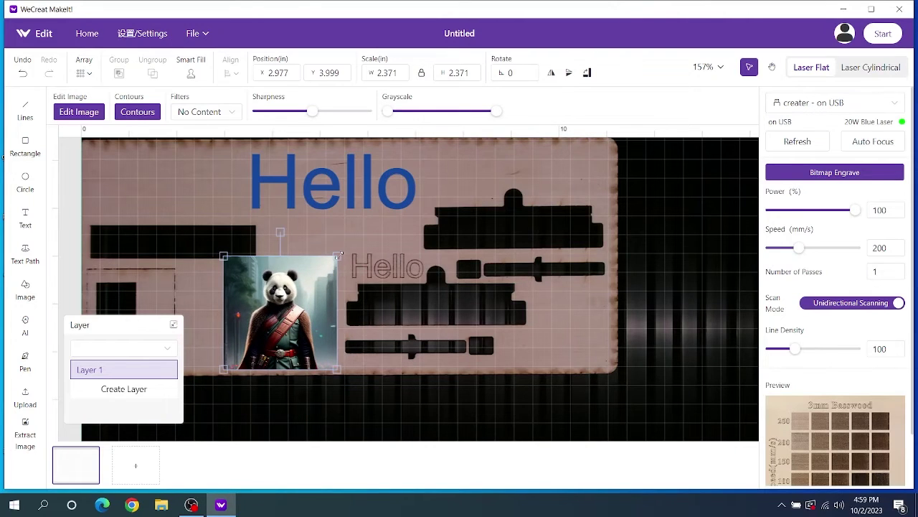
pyautogui.moveTo(338, 255); pyautogui.dragTo(321, 278)
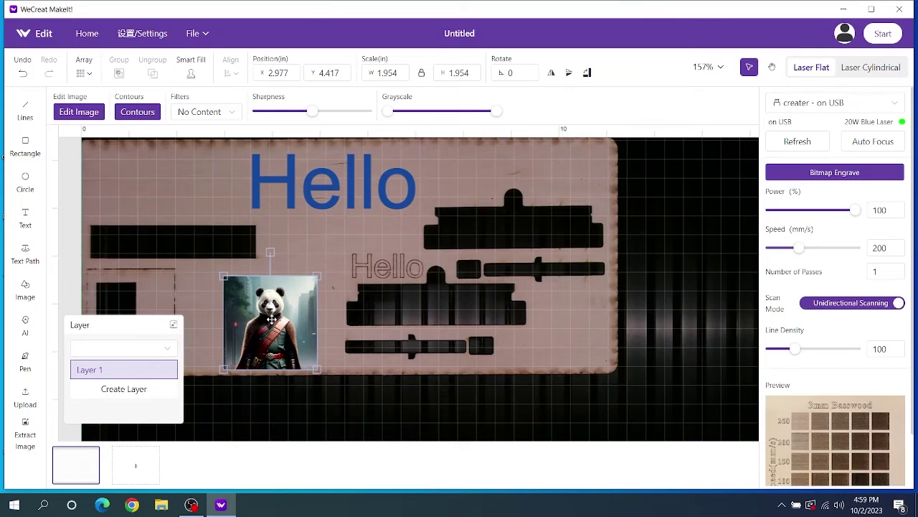
# Open Edit Image for the panda, cancel without erasing, then delete the panda image.
pyautogui.click(79, 114)
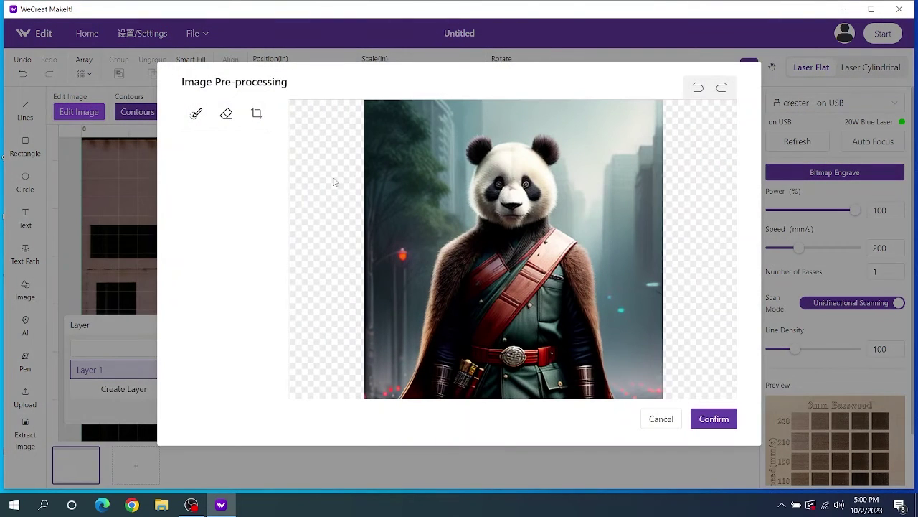
pyautogui.click(235, 119)
pyautogui.click(661, 418)
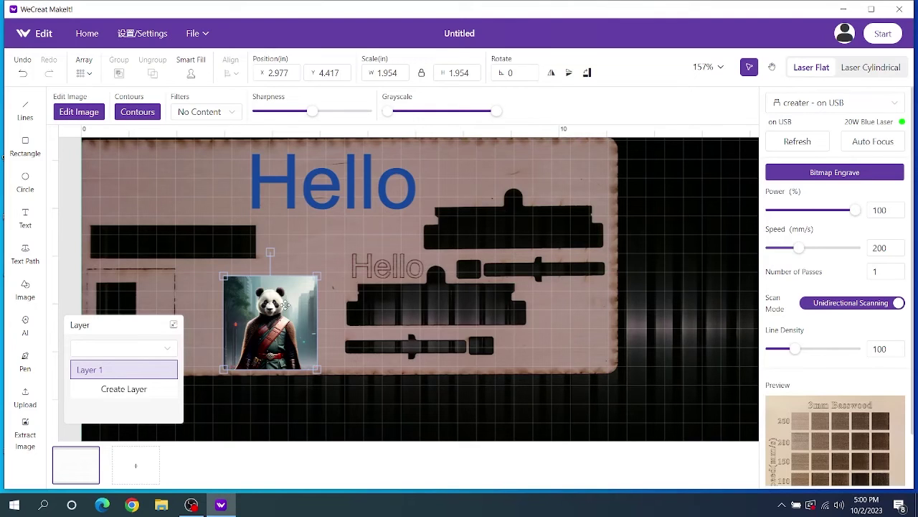
pyautogui.press('Delete')
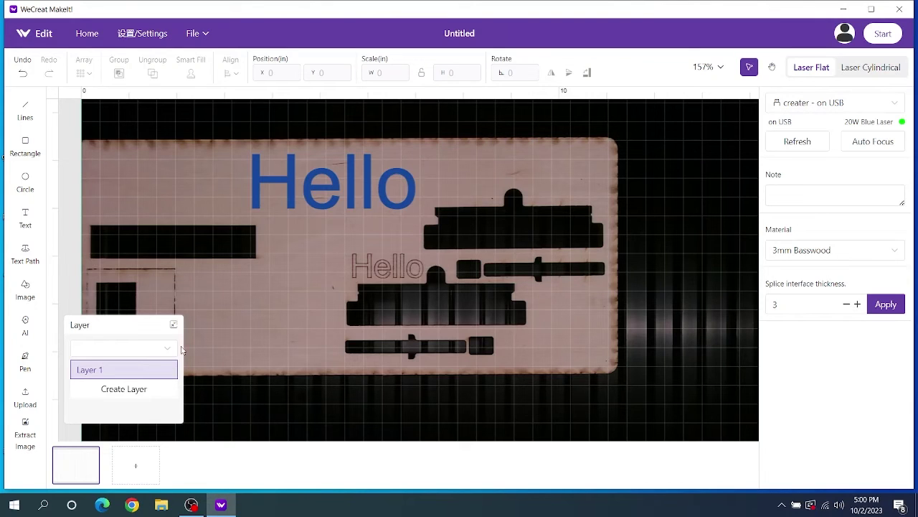
# Import Space FSC Coin.svg and move it to the left of the board beside the outlined Hello.
pyautogui.click(35, 399)
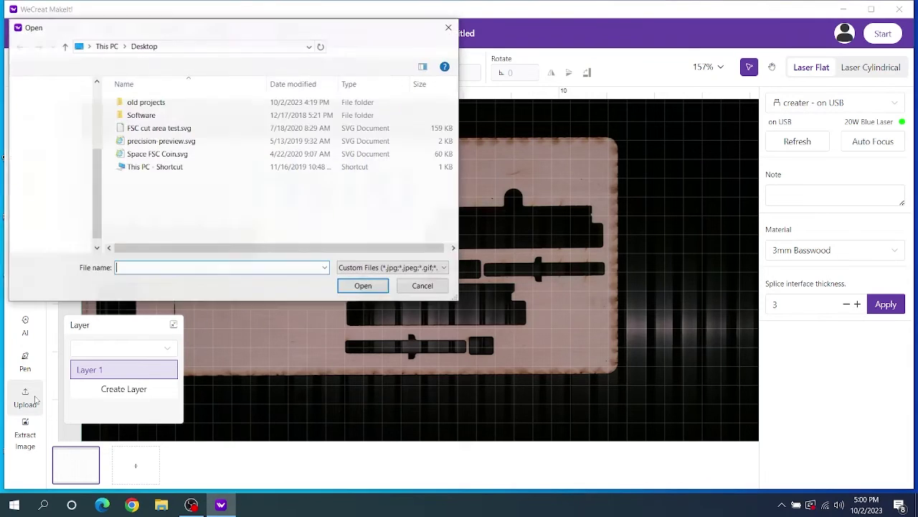
pyautogui.click(165, 155)
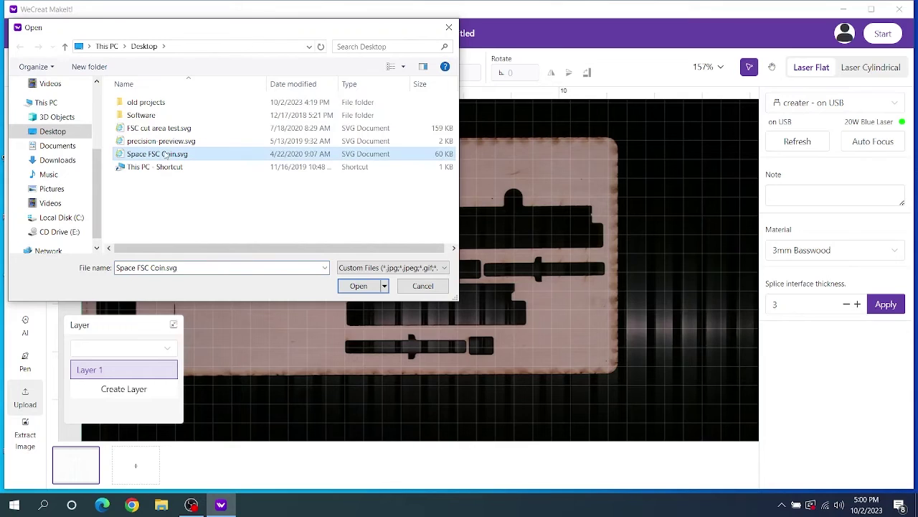
pyautogui.click(358, 285)
pyautogui.moveTo(485, 329); pyautogui.dragTo(280, 318)
pyautogui.scroll(5, 280, 318)
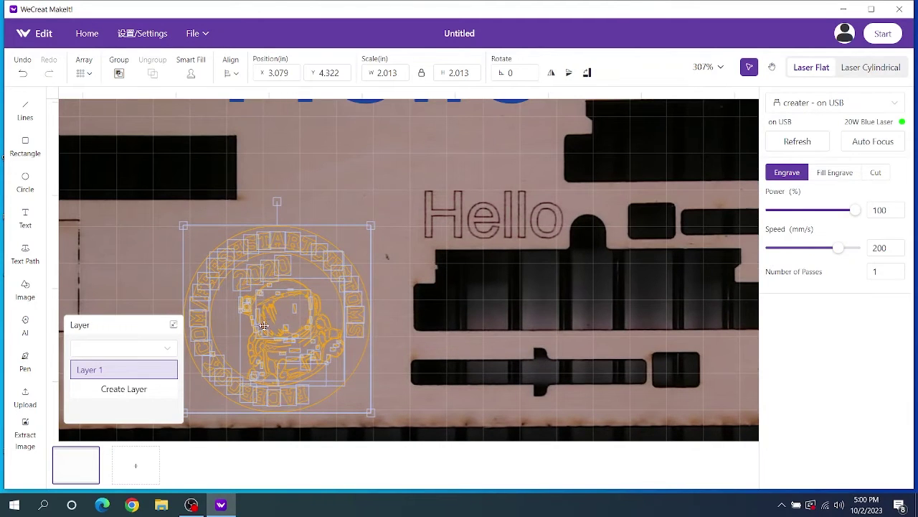
pyautogui.scroll(2, 216, 343)
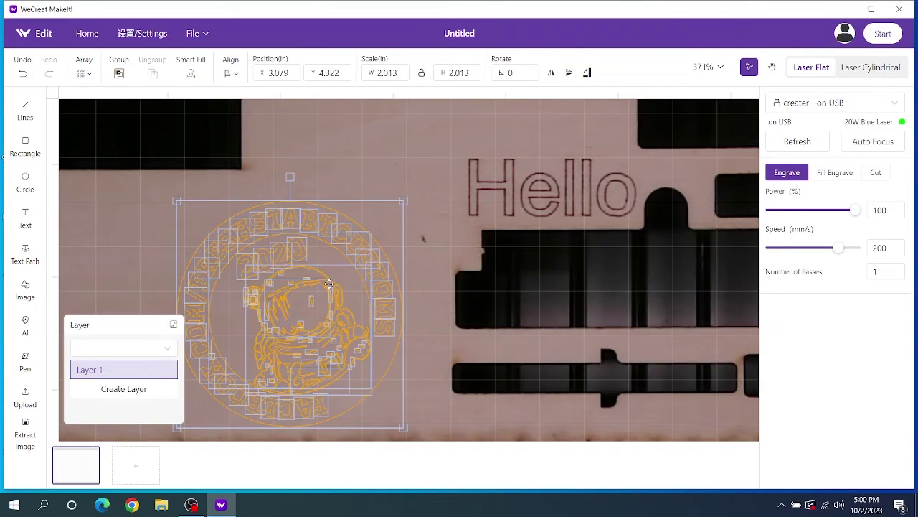
# Group the coin's STOMS ring letters and set them to Fill Engrave at 100% power, 200 mm/s.
pyautogui.click(417, 313)
pyautogui.click(384, 325)
pyautogui.moveTo(383, 307); pyautogui.dragTo(379, 271)
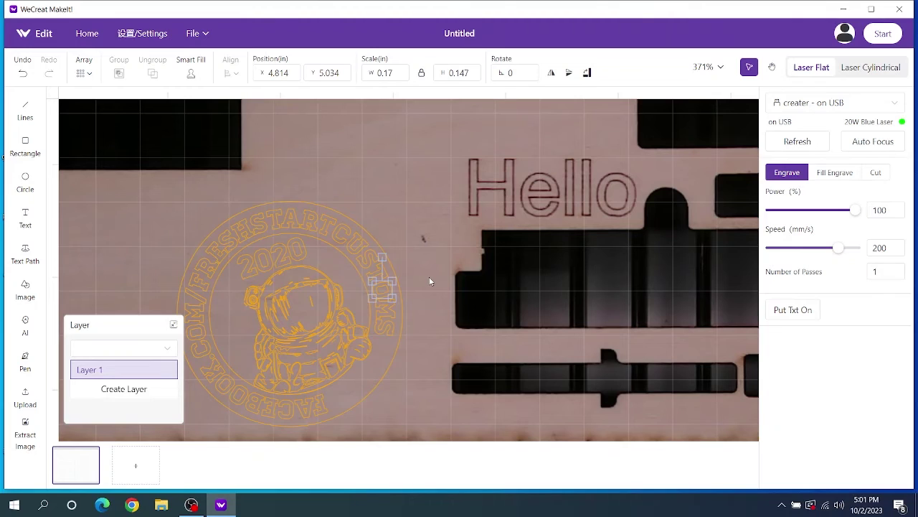
pyautogui.moveTo(382, 267); pyautogui.dragTo(384, 305)
pyautogui.hotkey('ctrl', 'z')
pyautogui.hotkey('ctrl', 'z')
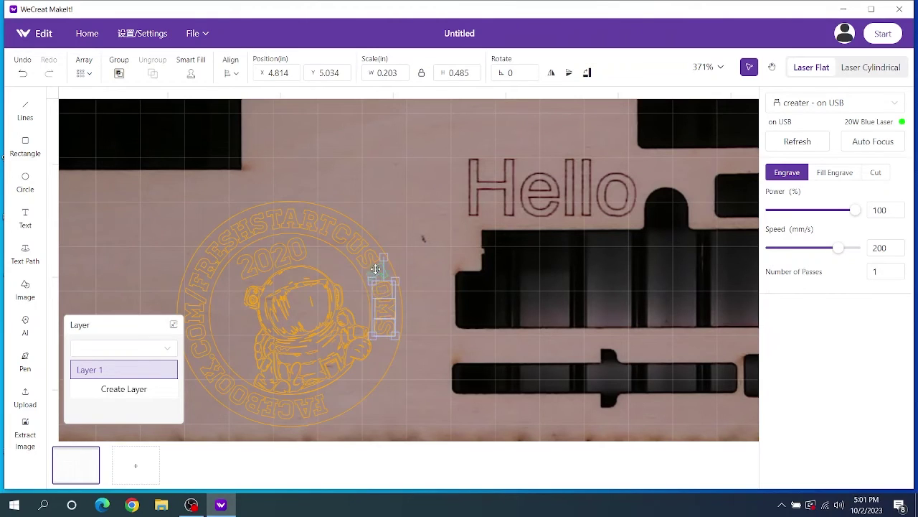
pyautogui.hotkey('ctrl', 'z')
pyautogui.hotkey('ctrl', 'z')
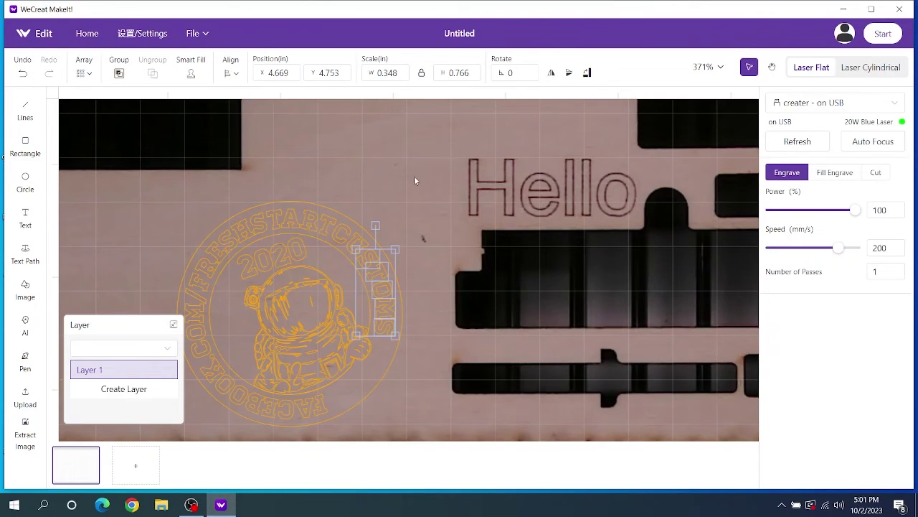
pyautogui.click(834, 172)
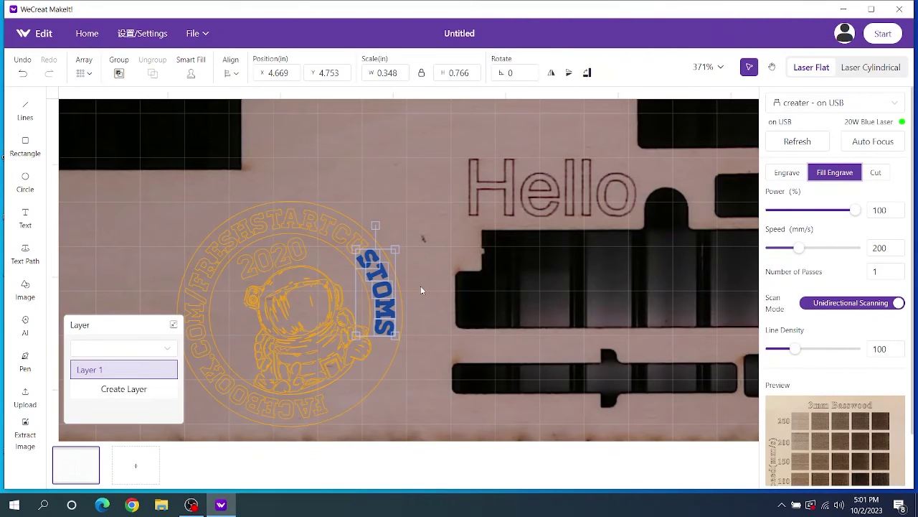
pyautogui.click(120, 74)
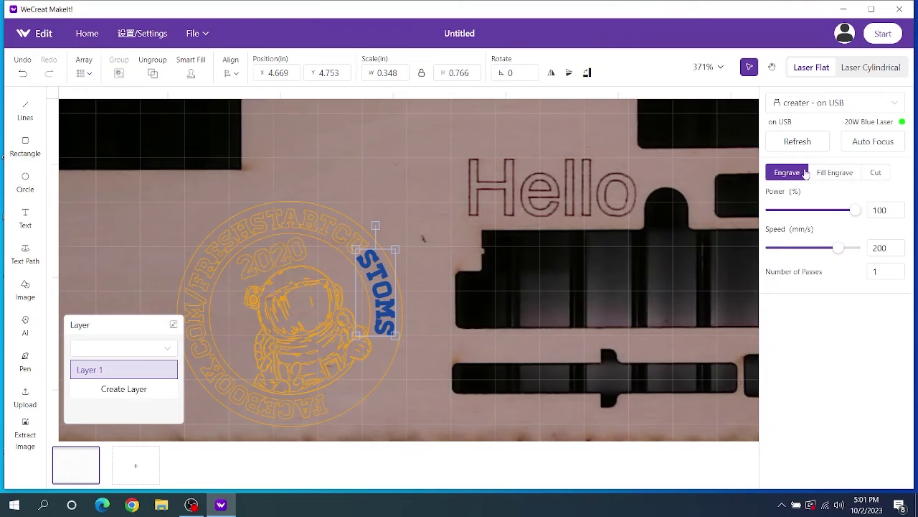
pyautogui.click(826, 173)
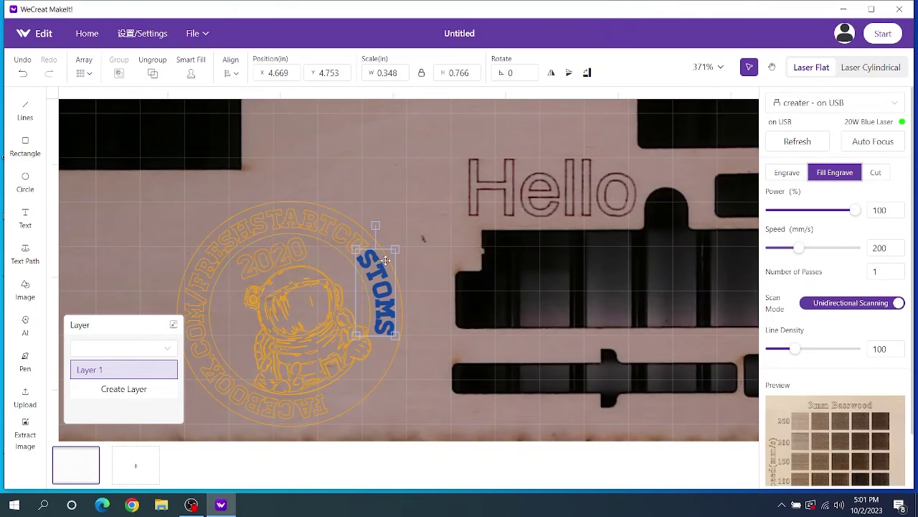
# Set the coin's outer circle to Cut (red) at 100% power and 8 mm/s.
pyautogui.click(84, 72)
pyautogui.click(382, 195)
pyautogui.moveTo(439, 155); pyautogui.dragTo(152, 434)
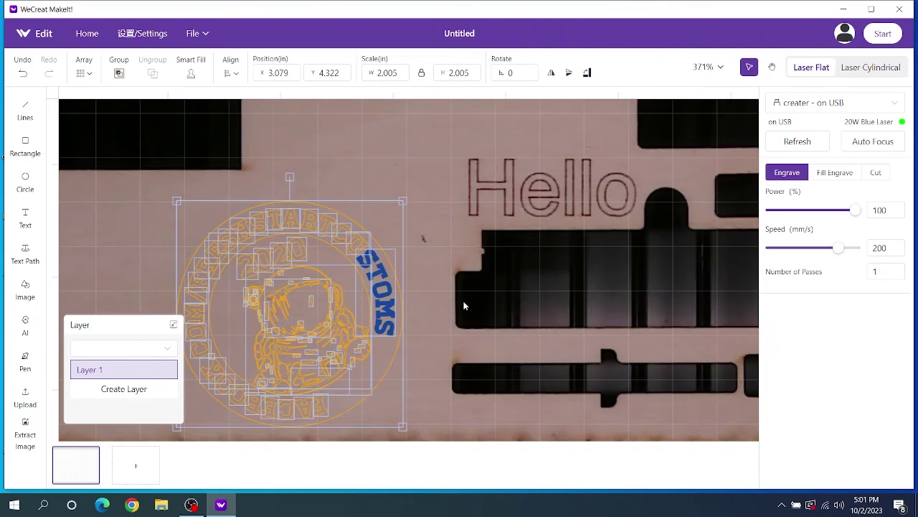
pyautogui.click(454, 327)
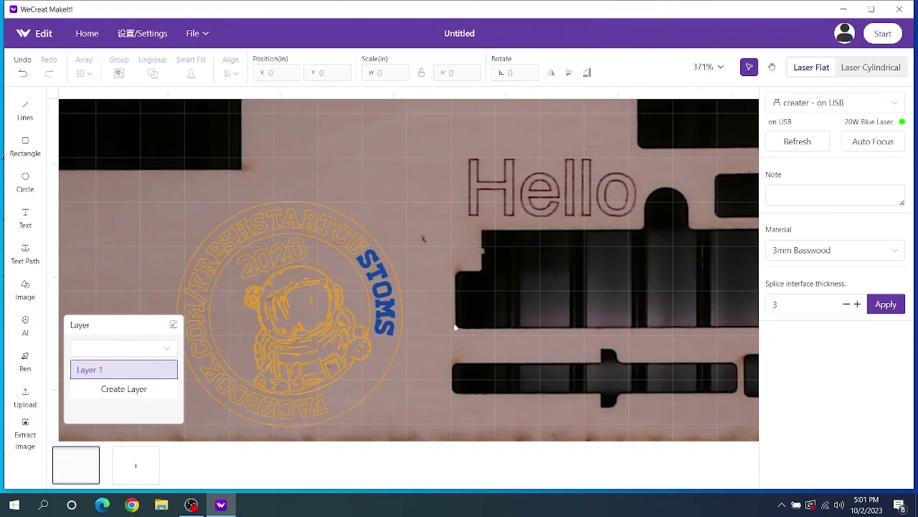
pyautogui.click(396, 364)
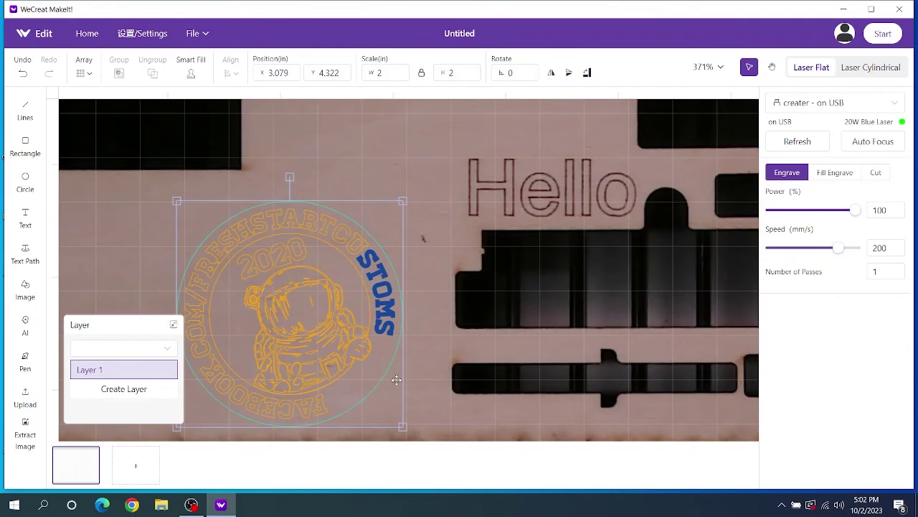
pyautogui.click(876, 174)
pyautogui.click(464, 331)
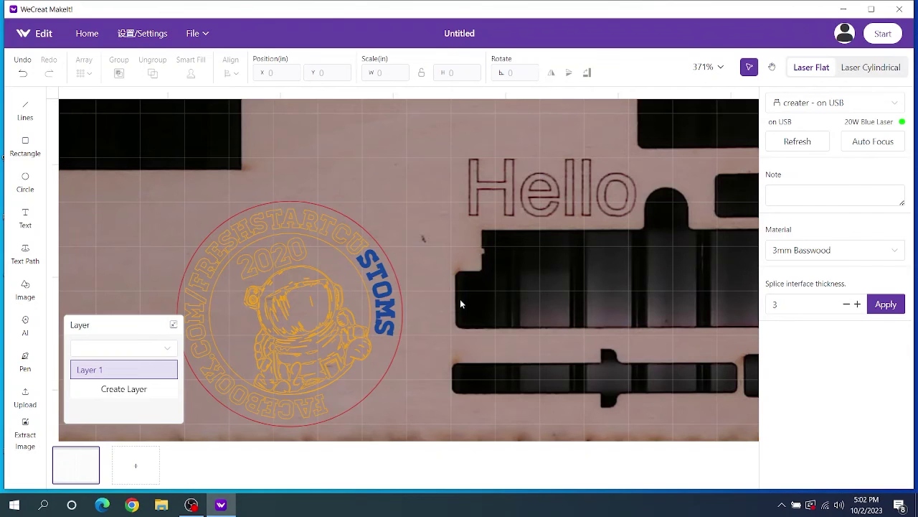
pyautogui.scroll(-5, 450, 254)
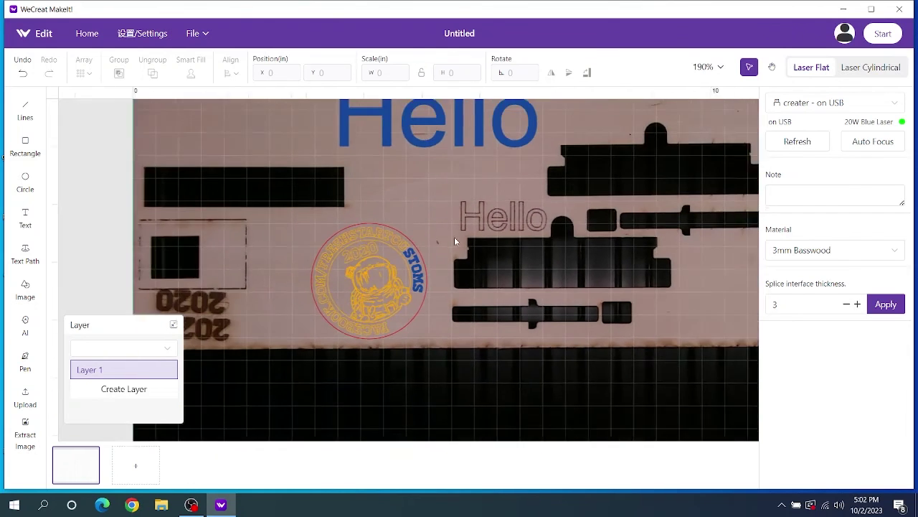
pyautogui.scroll(-1, 464, 199)
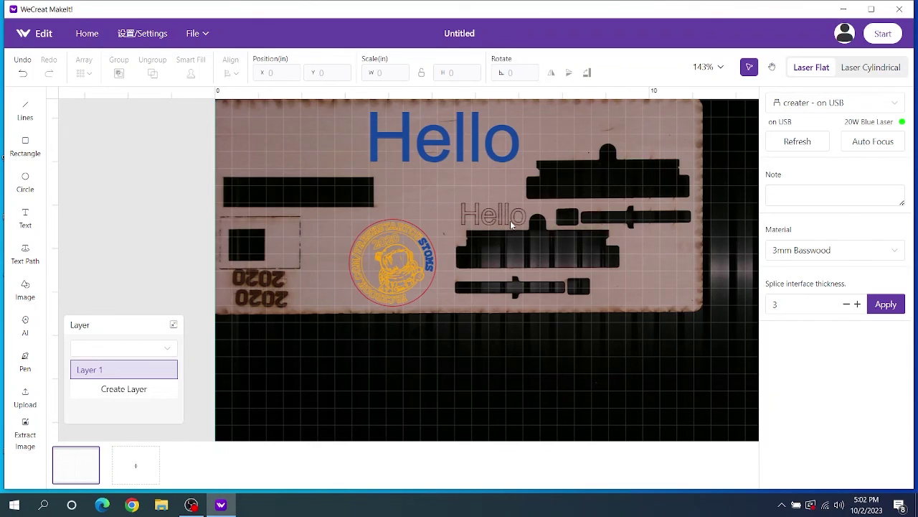
pyautogui.scroll(2, 512, 223)
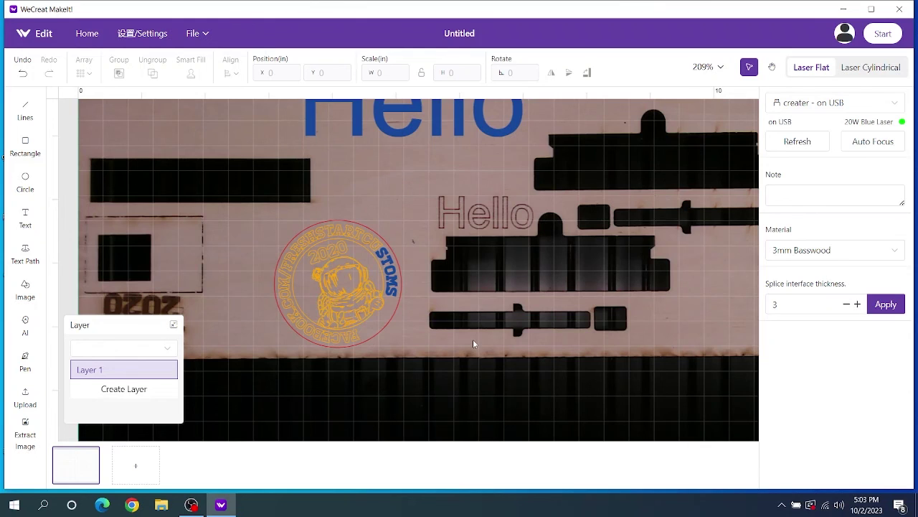
pyautogui.moveTo(415, 195); pyautogui.dragTo(248, 357)
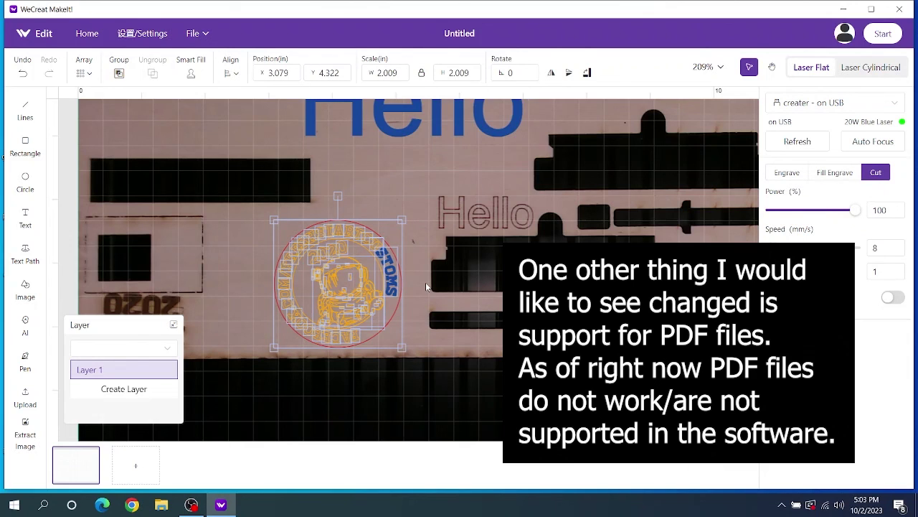
pyautogui.click(426, 287)
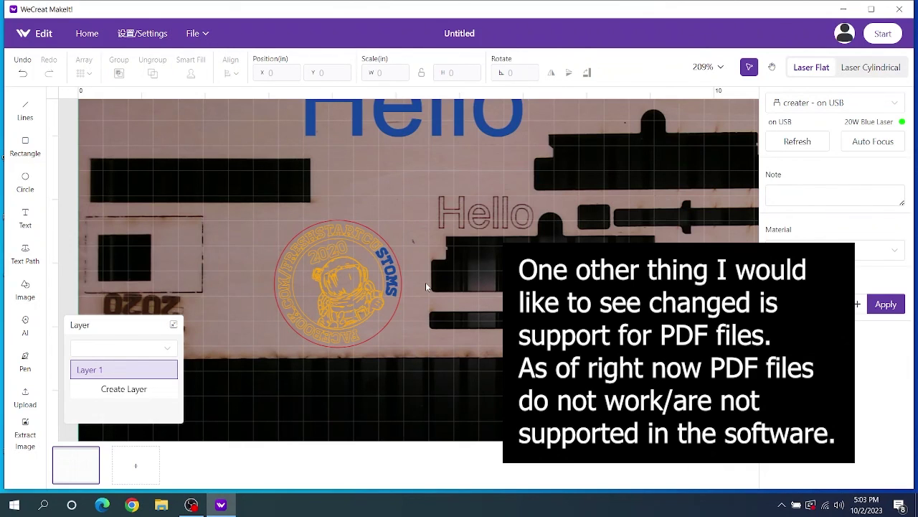